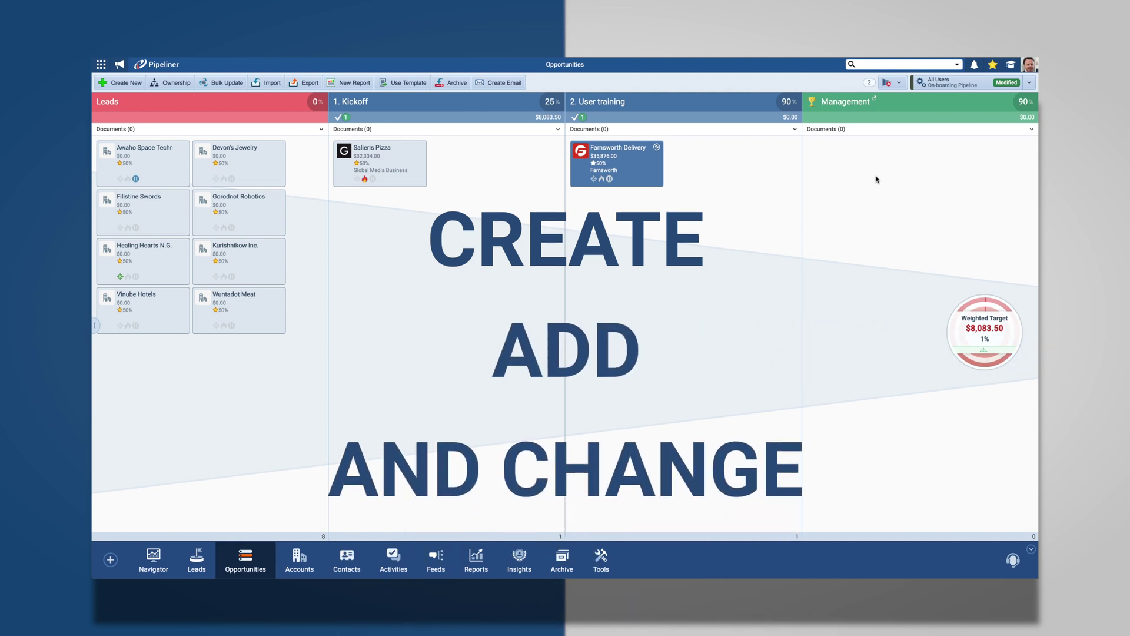
# Switch the Opportunities board to the Direct Sales Pipeline
pyautogui.click(953, 82)
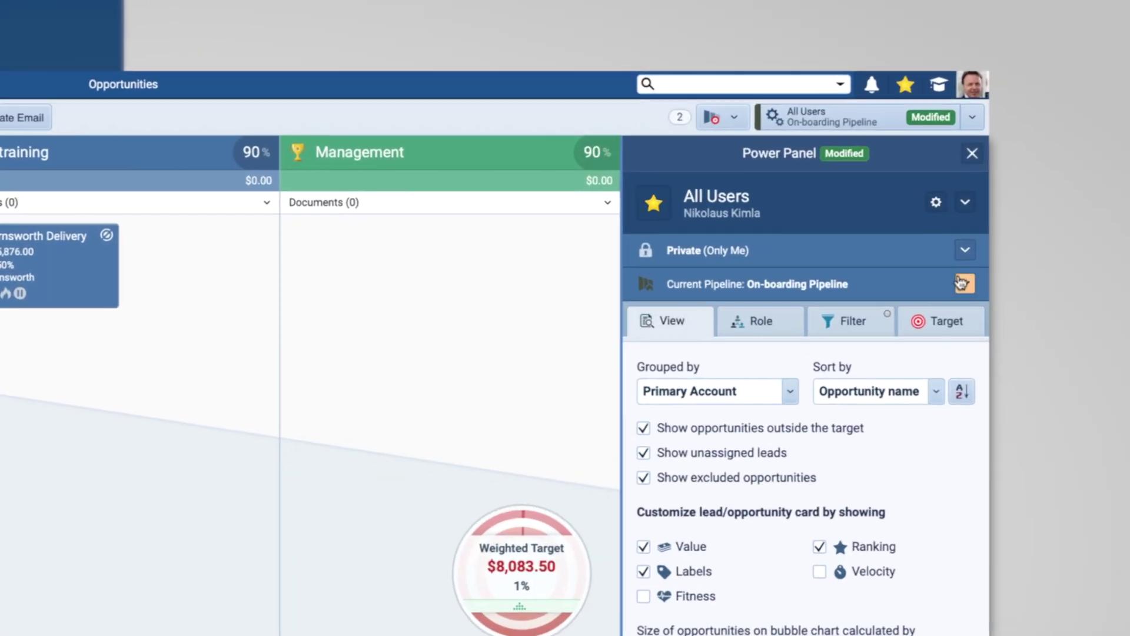
pyautogui.click(961, 283)
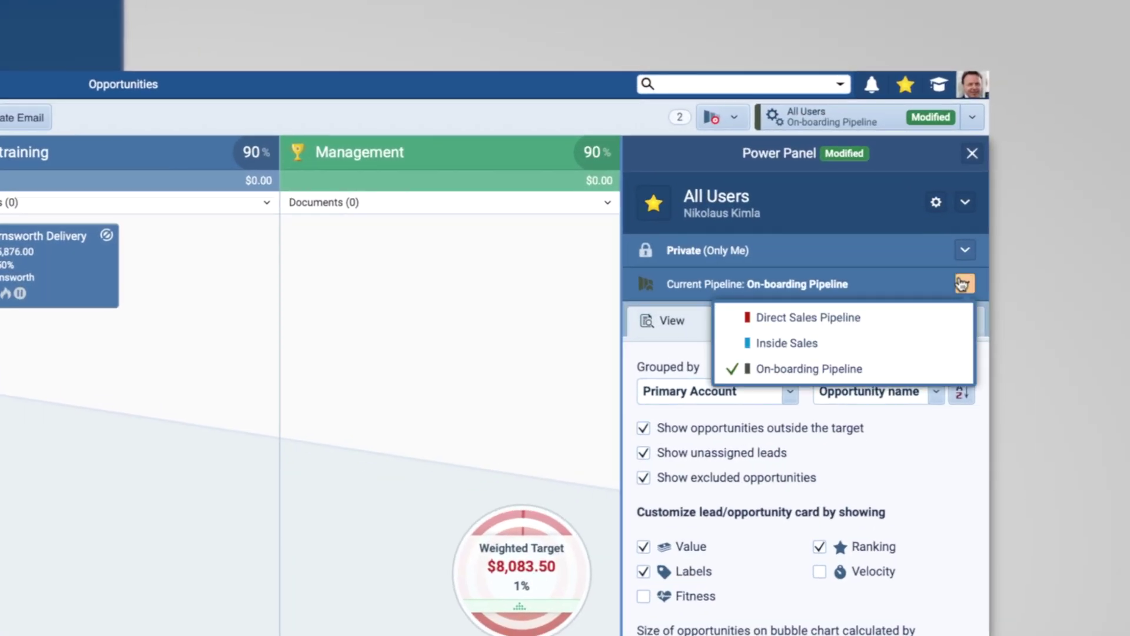
pyautogui.click(913, 321)
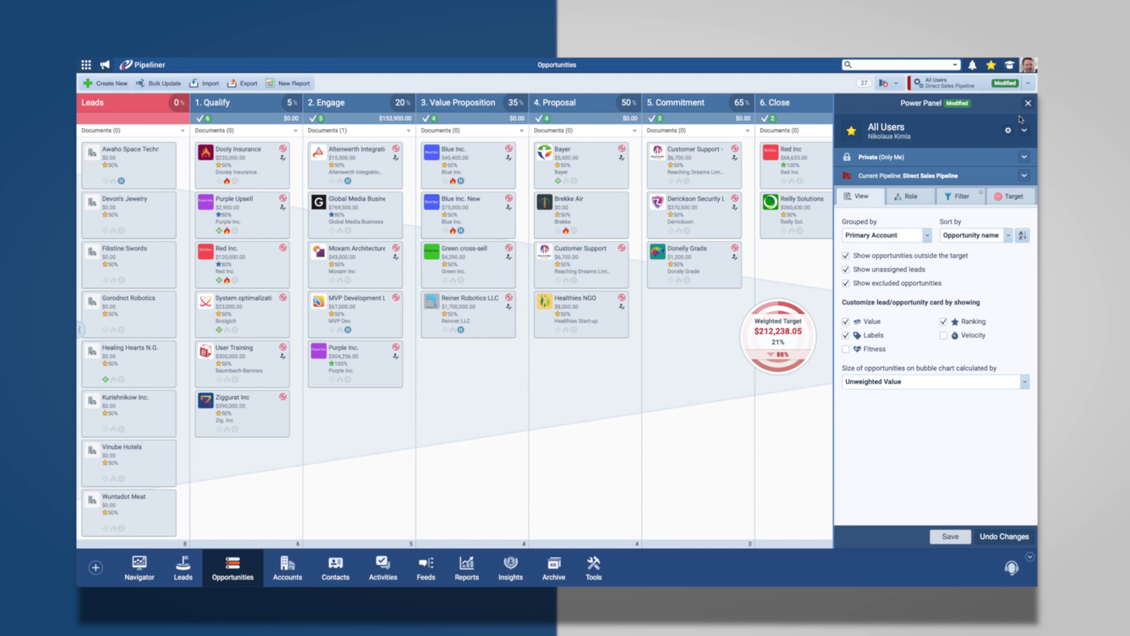
pyautogui.press('Escape')
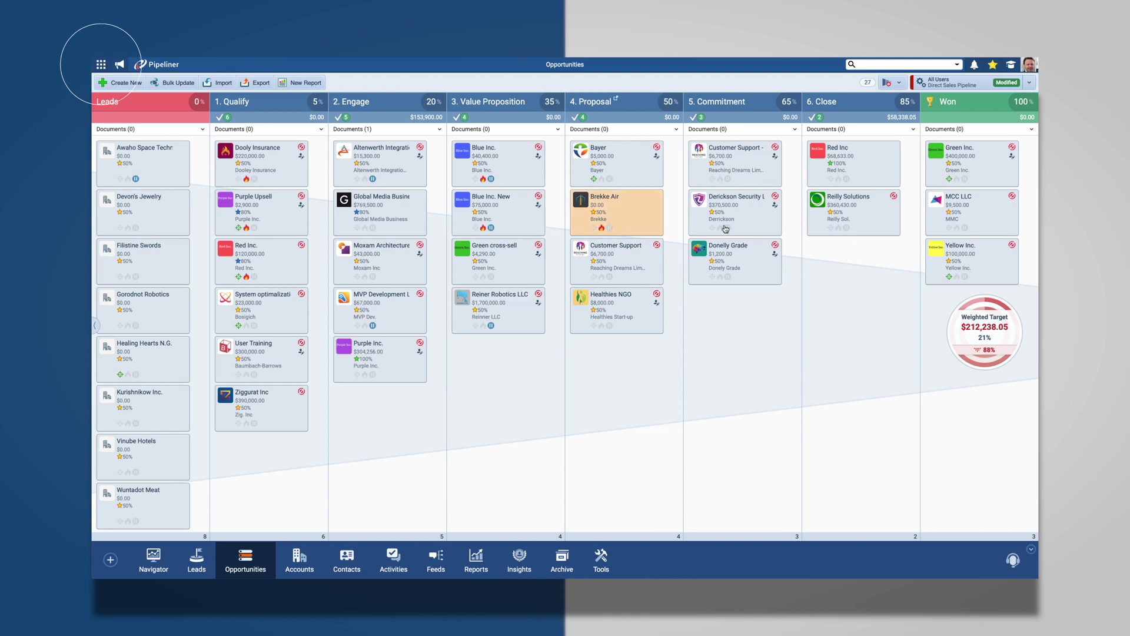
# Go to Administration from the apps menu and show the Pipelines list
pyautogui.click(102, 64)
pyautogui.click(161, 121)
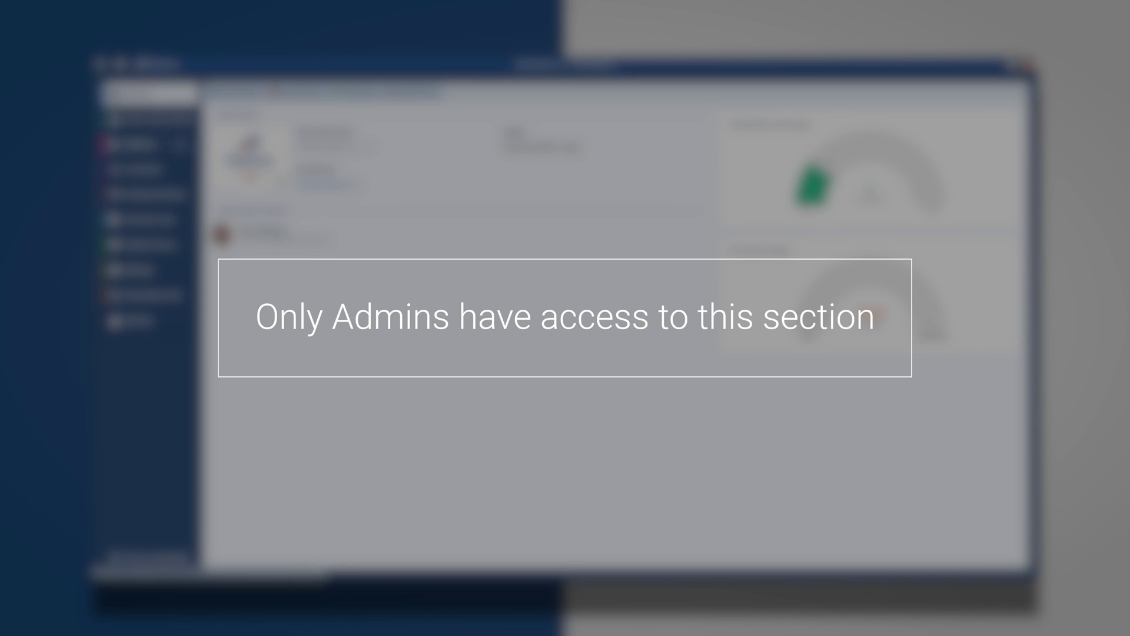
pyautogui.click(176, 144)
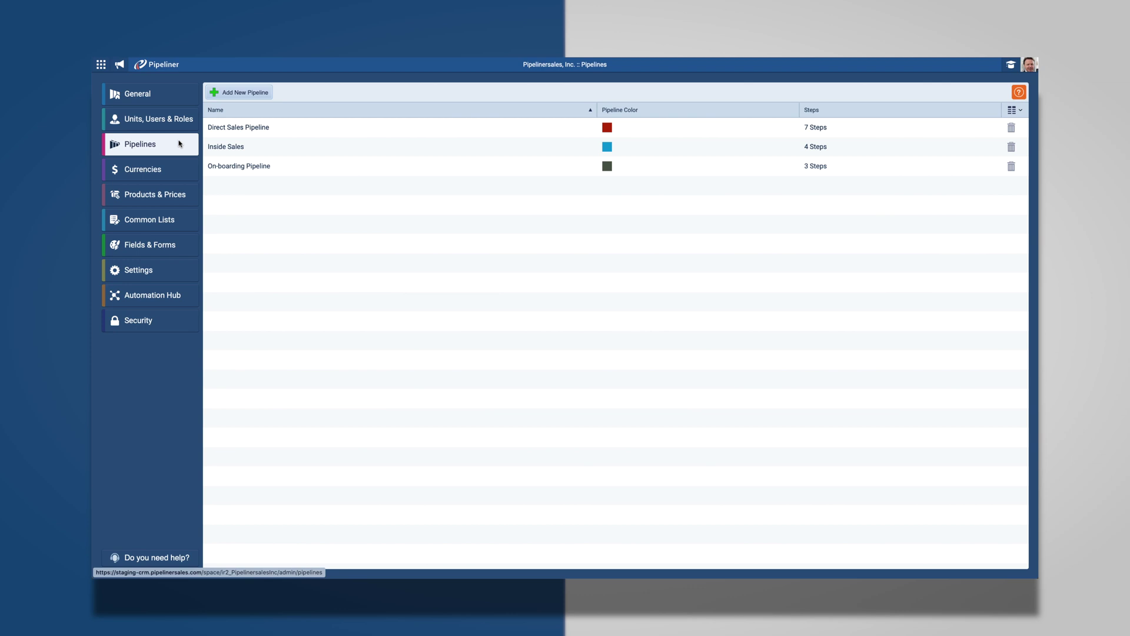
# Start a purple 'Pre-Sales' pipeline with steps Email Outreach, Initiating Contact and Scheduling Demos
pyautogui.click(260, 97)
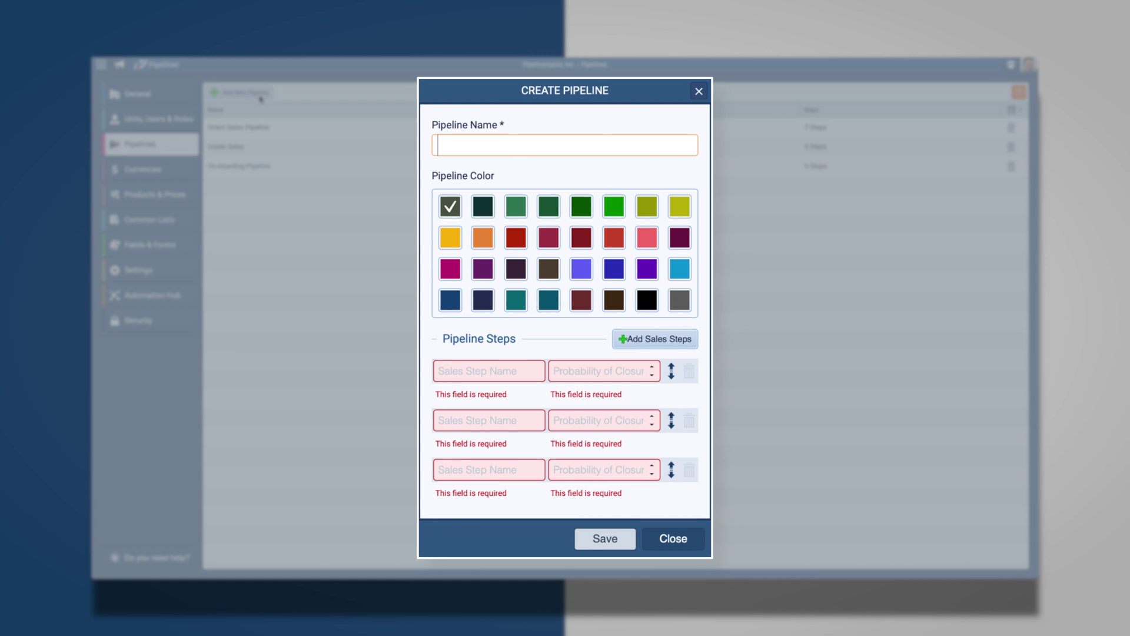
pyautogui.write('Pre-Sales')
pyautogui.click(649, 275)
pyautogui.write('E')
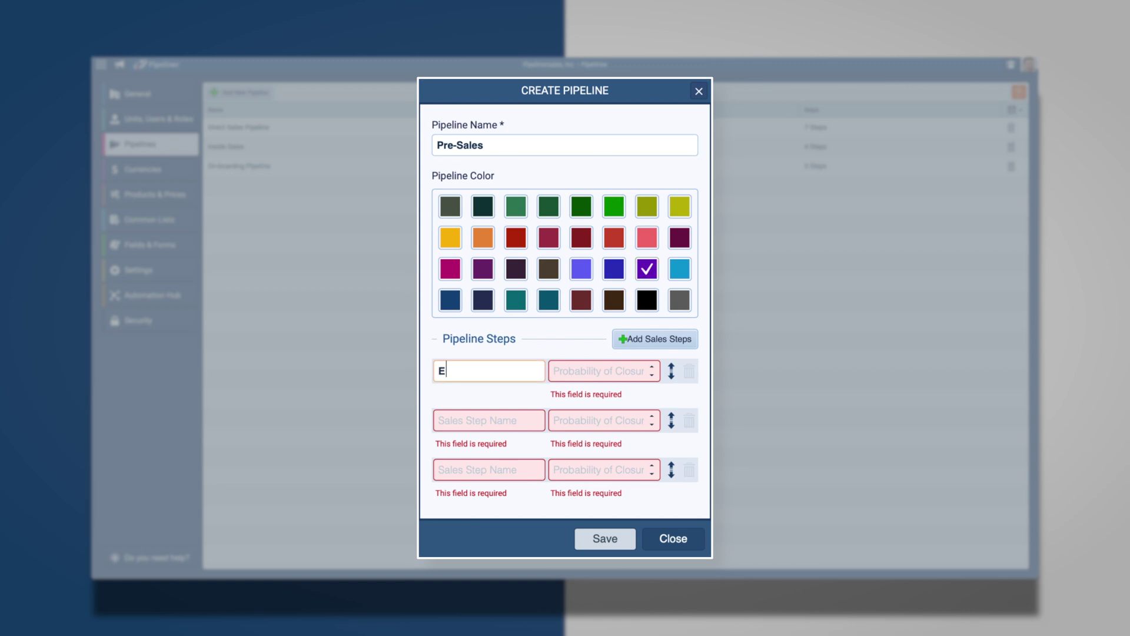
pyautogui.write('mail Outreach')
pyautogui.click(504, 419)
pyautogui.write('Initiating Contact')
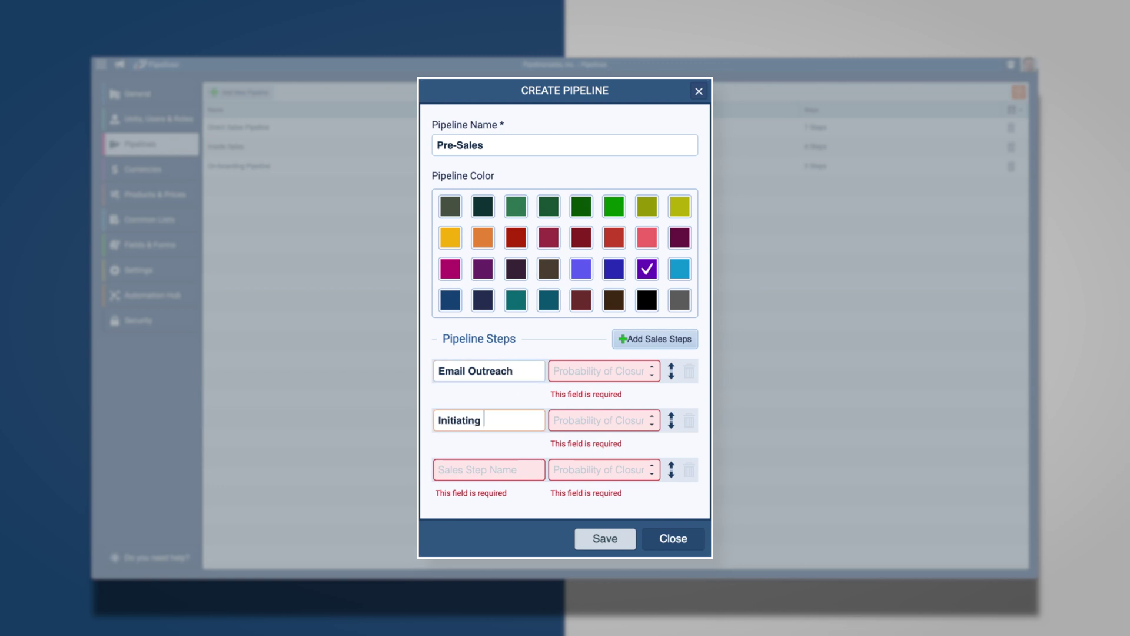
pyautogui.click(496, 469)
pyautogui.write('Scheduling Demos')
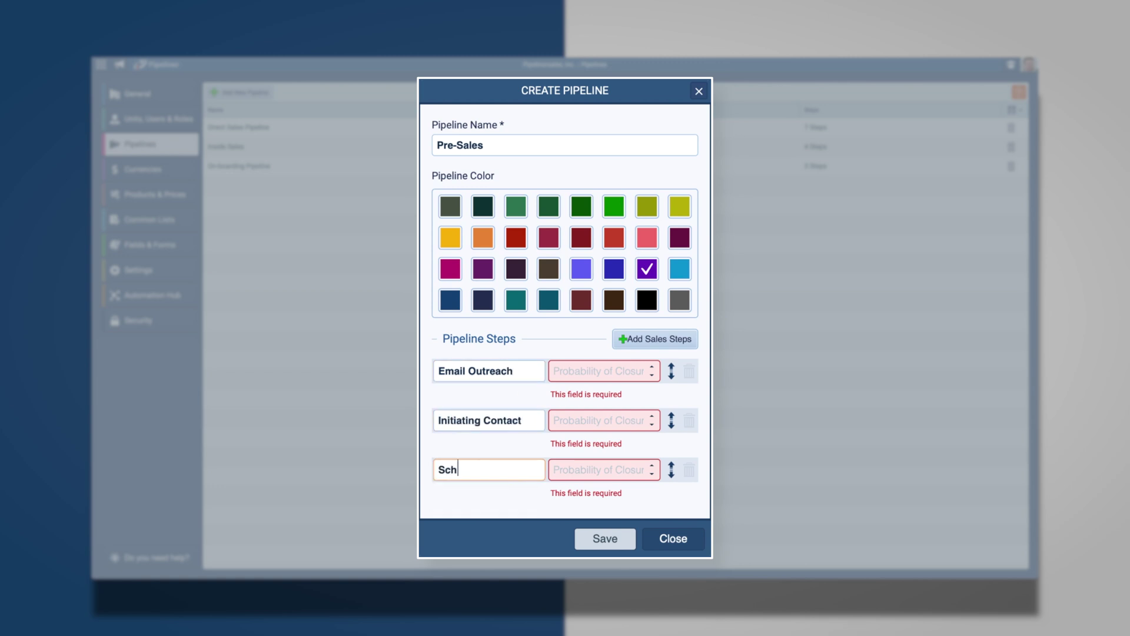
# Give the three steps probabilities of 5, 15 and 30 percent and save the pipeline
pyautogui.click(587, 372)
pyautogui.write('5')
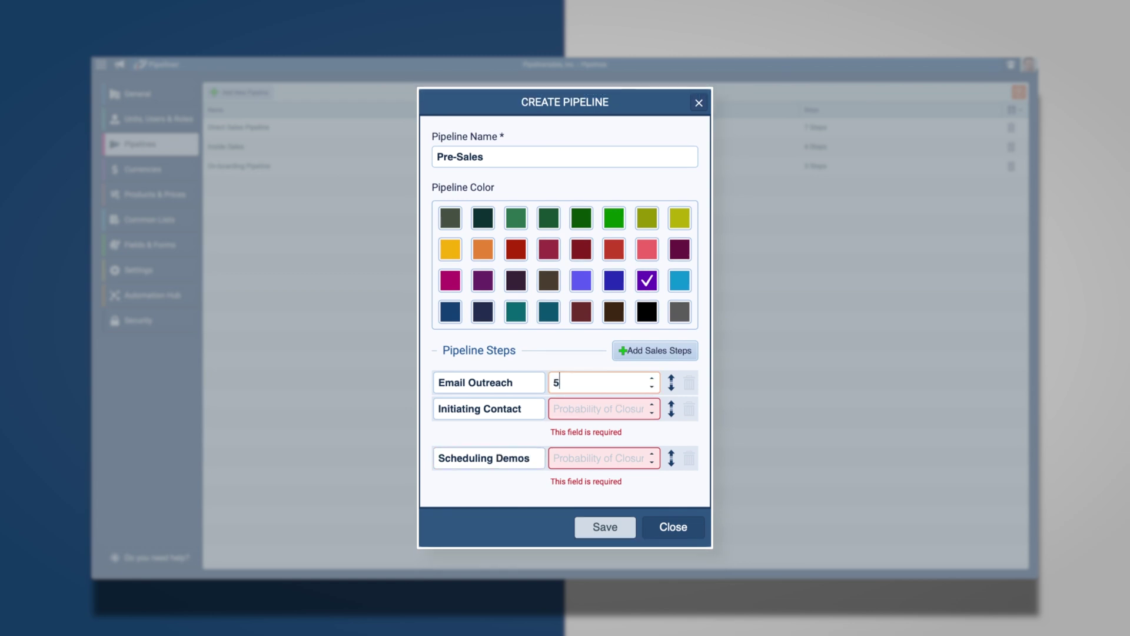
pyautogui.click(586, 405)
pyautogui.write('15')
pyautogui.click(595, 446)
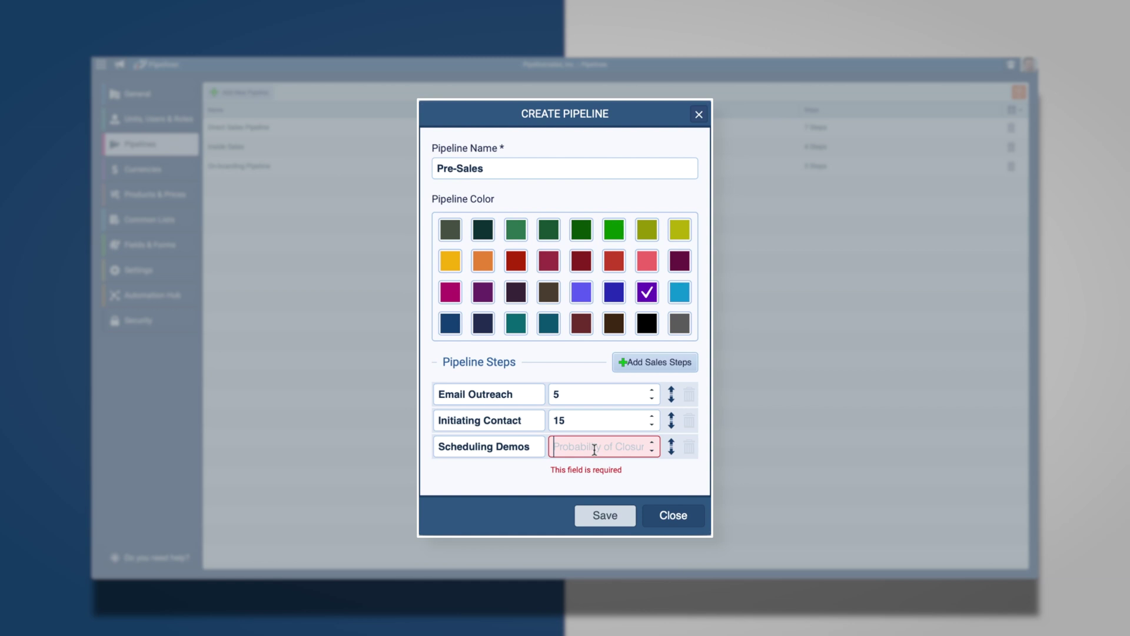
pyautogui.write('30')
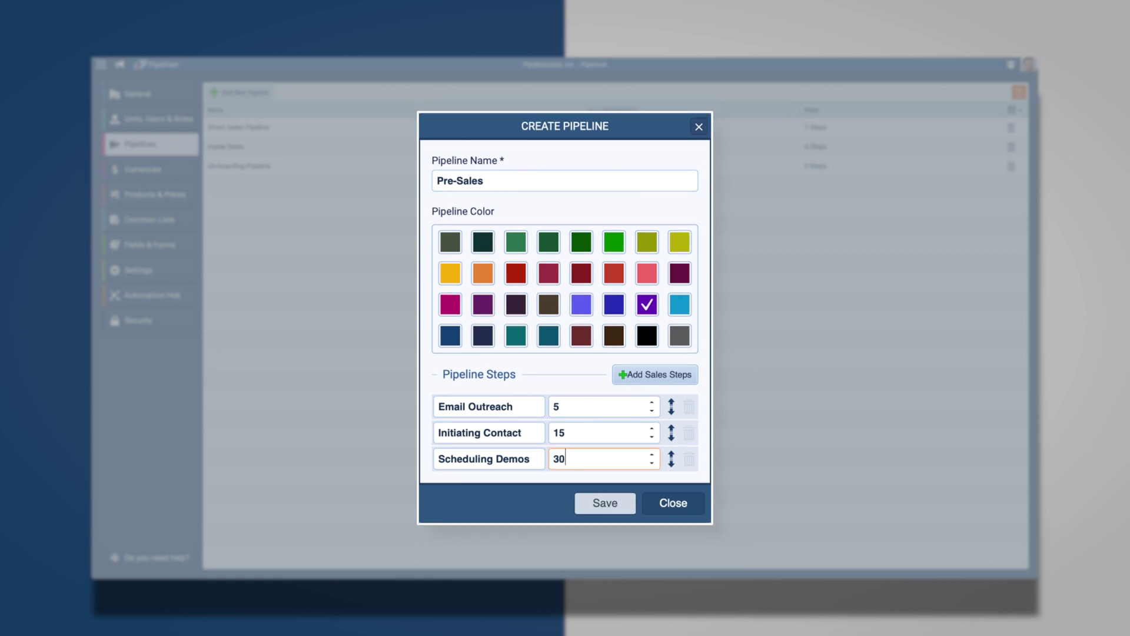
pyautogui.click(615, 504)
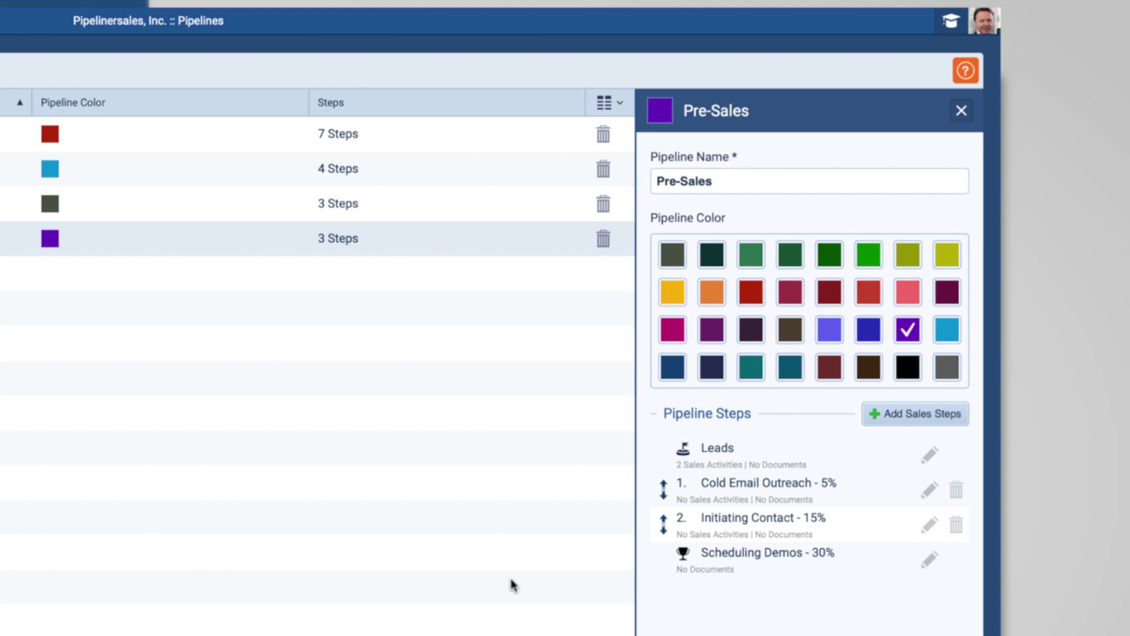
# Drag the Initiating Contact step above step 1 to demonstrate reordering
pyautogui.moveTo(664, 524); pyautogui.dragTo(663, 483)
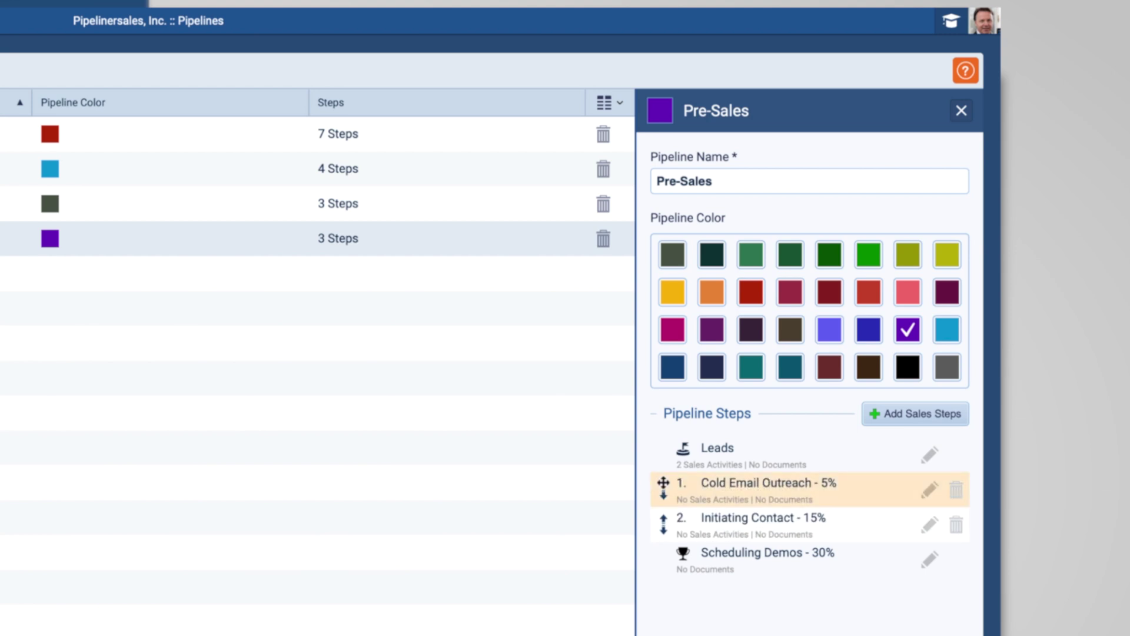
# Add a (Task) Email activity named 'Send Emails' to the Cold Email Outreach step
pyautogui.click(929, 489)
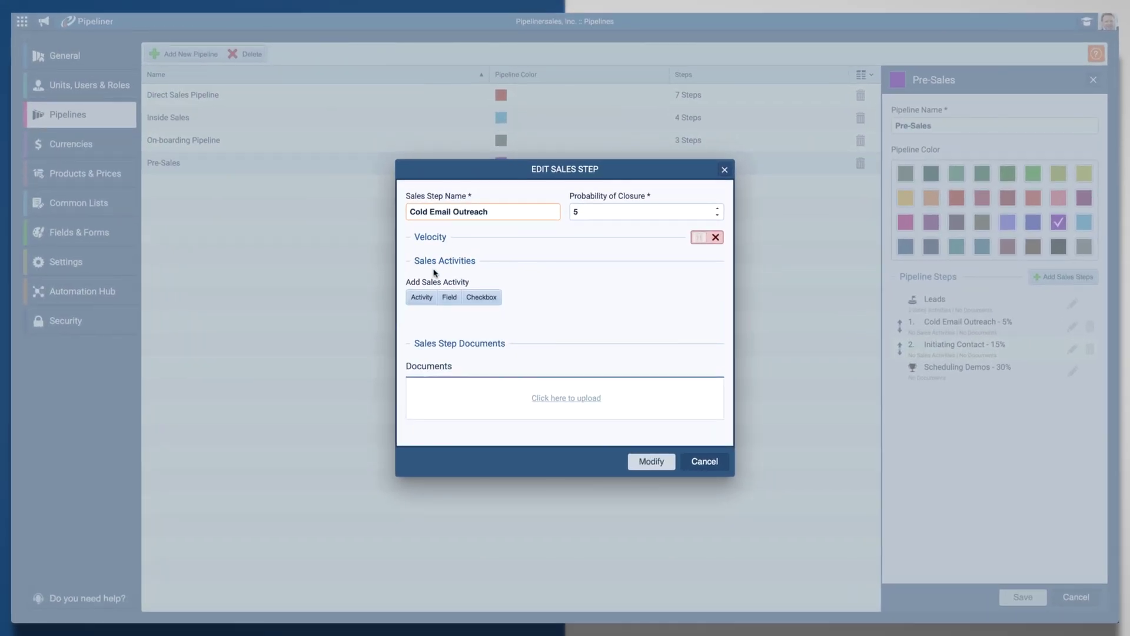
pyautogui.click(418, 308)
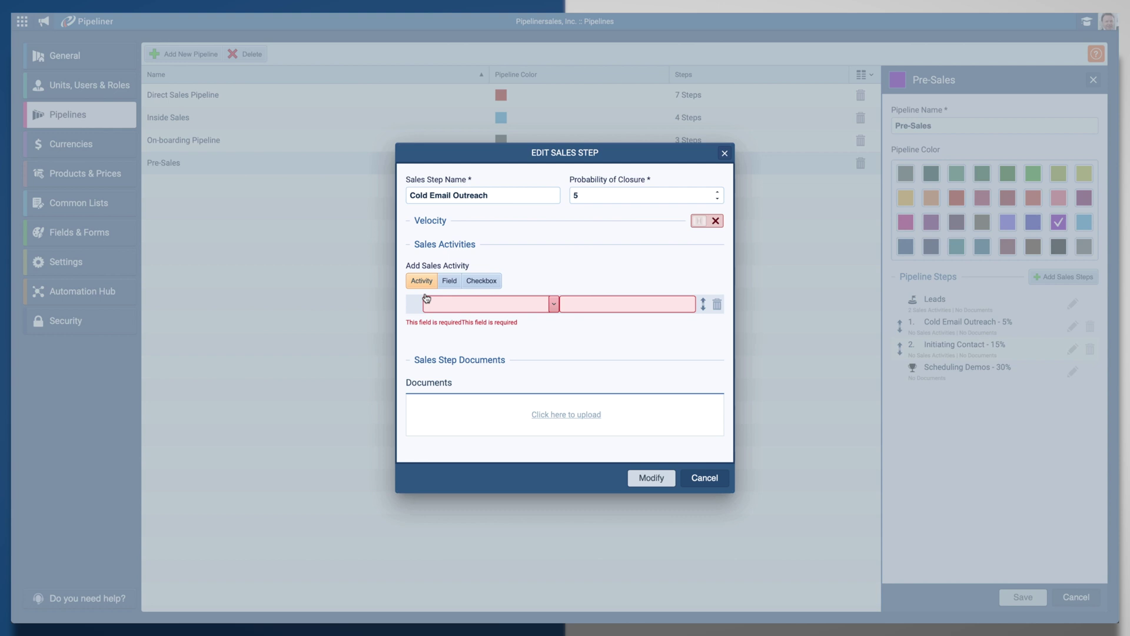
pyautogui.click(431, 303)
pyautogui.write('E')
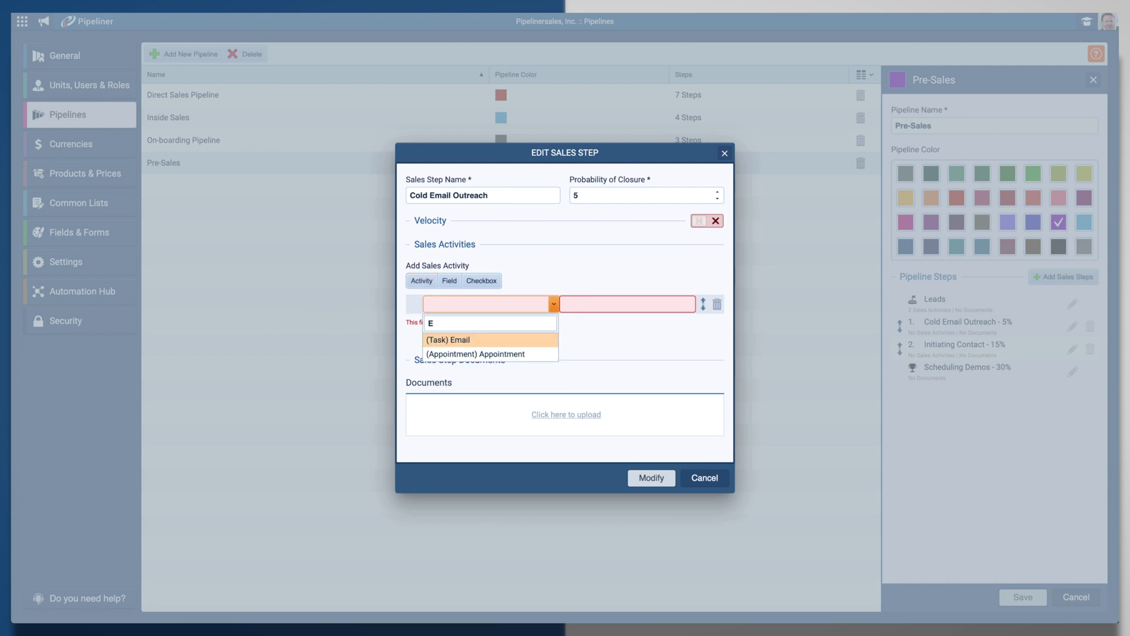
pyautogui.click(487, 339)
pyautogui.click(612, 304)
pyautogui.write('S')
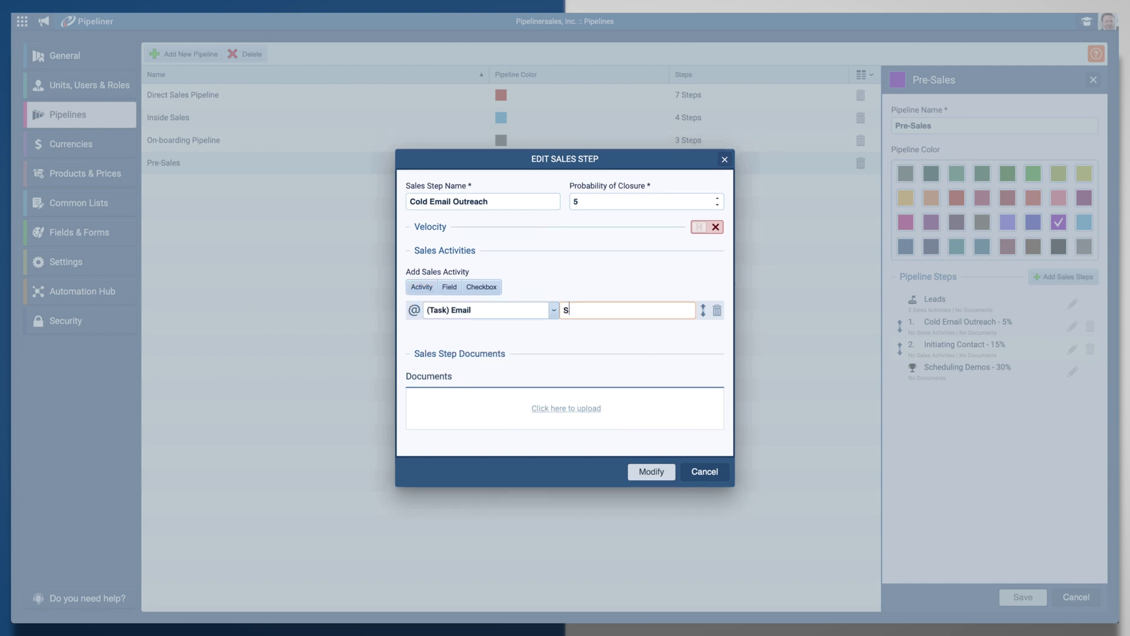
pyautogui.write('end Emails')
# Turn on velocity for the step at 10 days and apply the changes
pyautogui.click(701, 228)
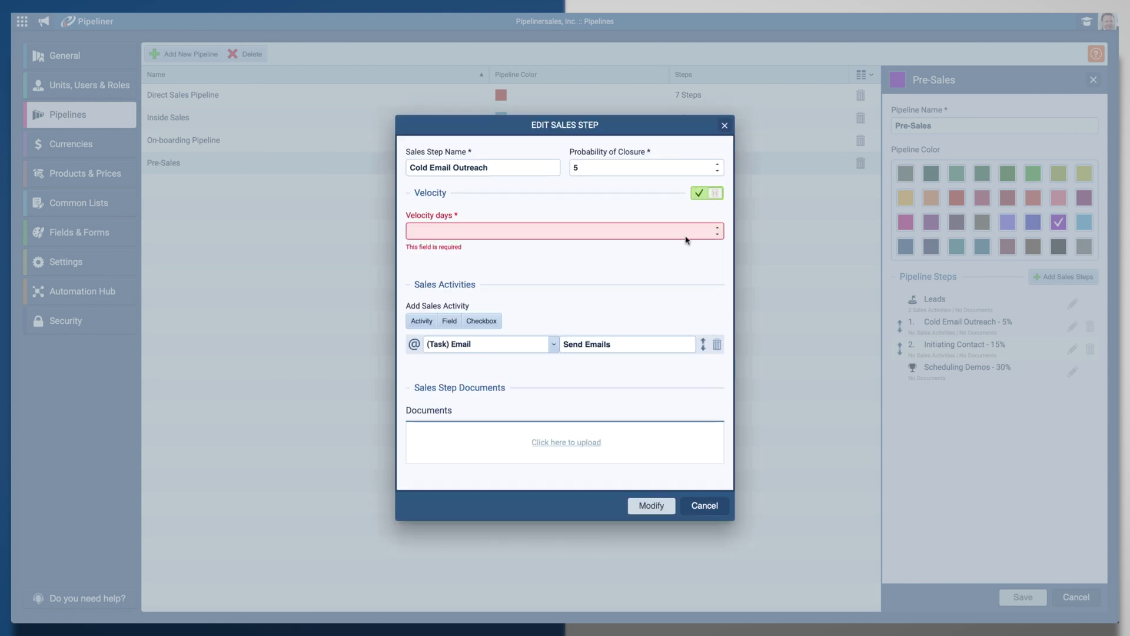
pyautogui.click(656, 237)
pyautogui.write('10')
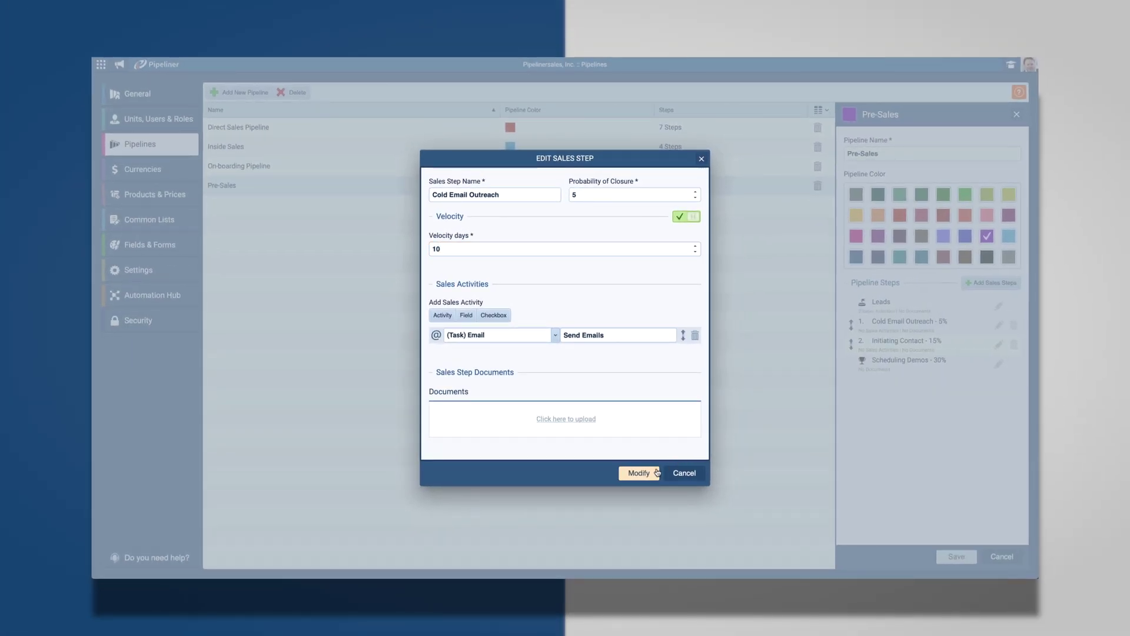
pyautogui.click(657, 472)
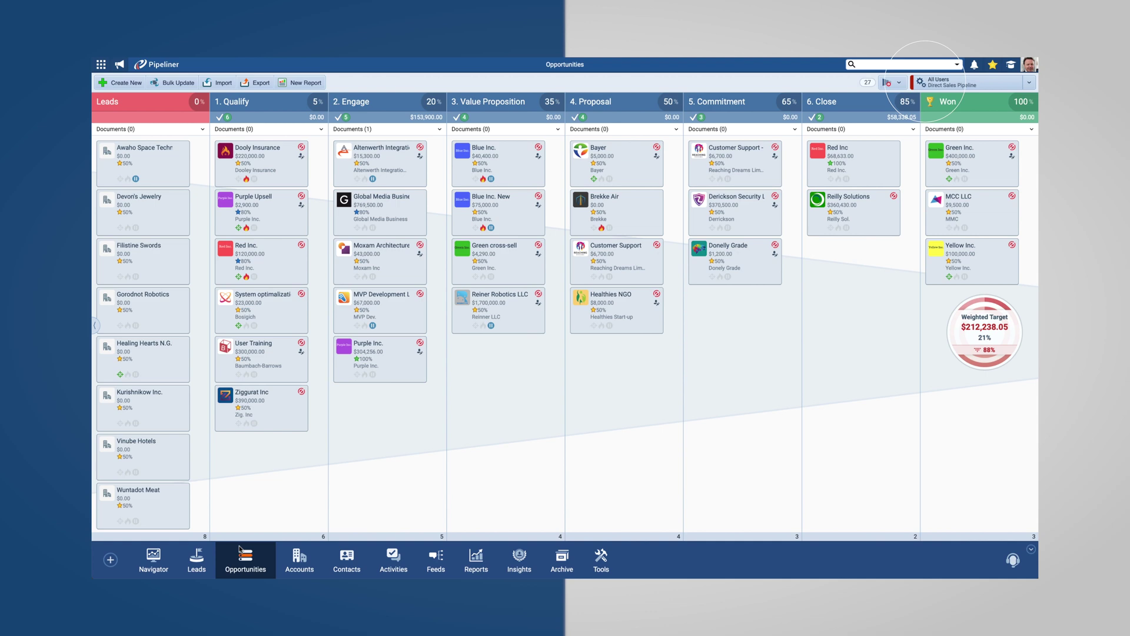
# Switch the Opportunities board to the Pre-Sales pipeline
pyautogui.click(958, 84)
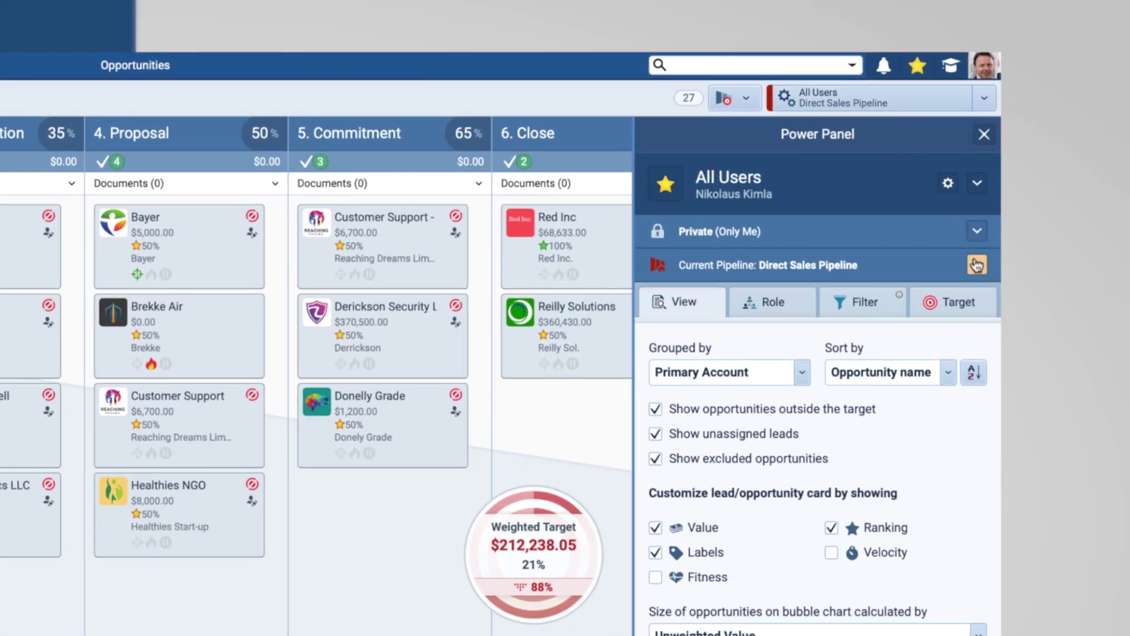
pyautogui.click(977, 265)
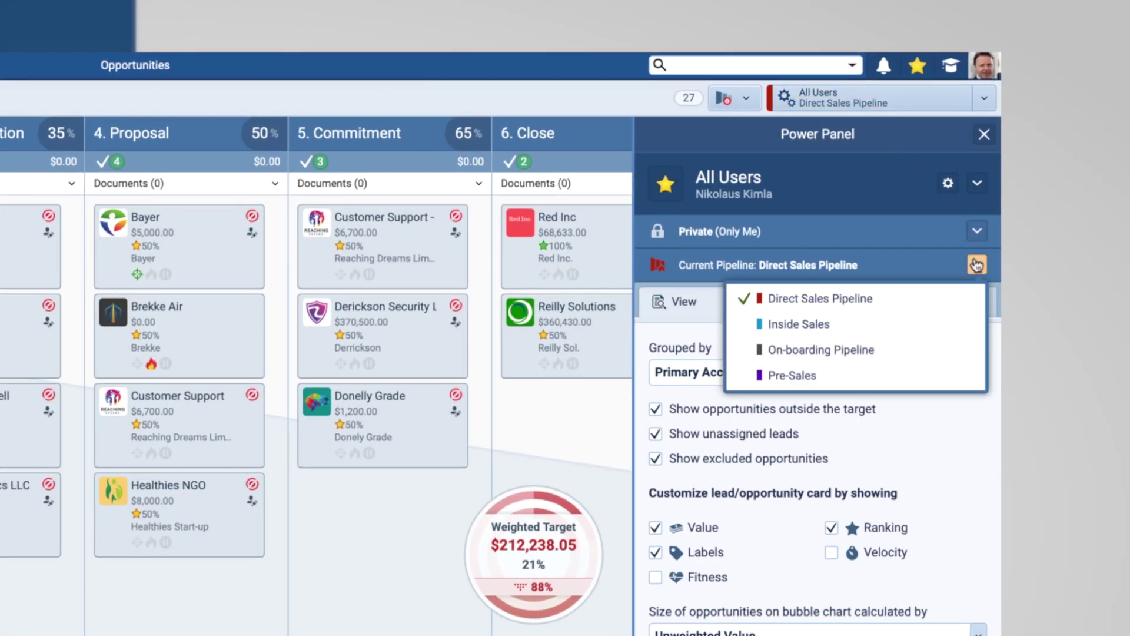
pyautogui.click(925, 375)
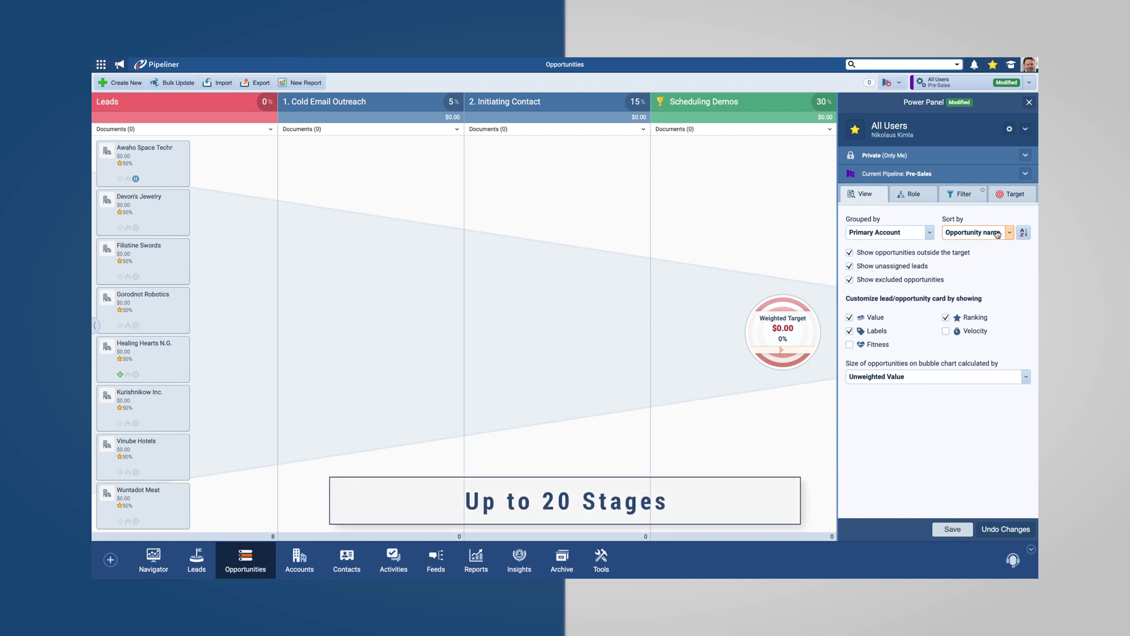
# Close the view settings panel and bring up the help menu
pyautogui.click(1018, 82)
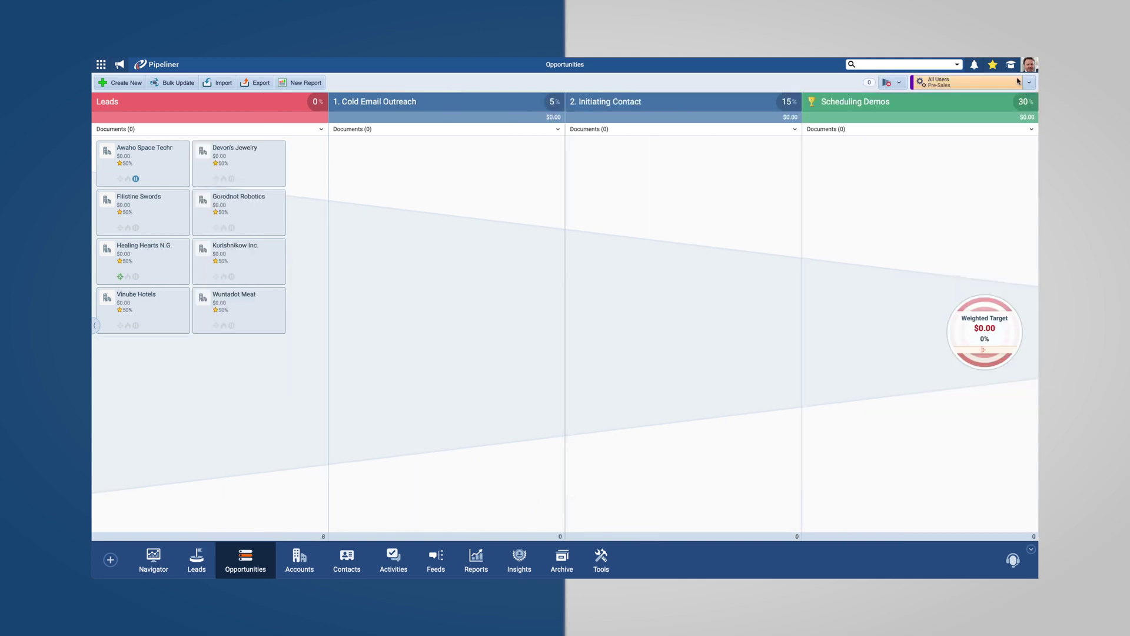
pyautogui.click(1011, 64)
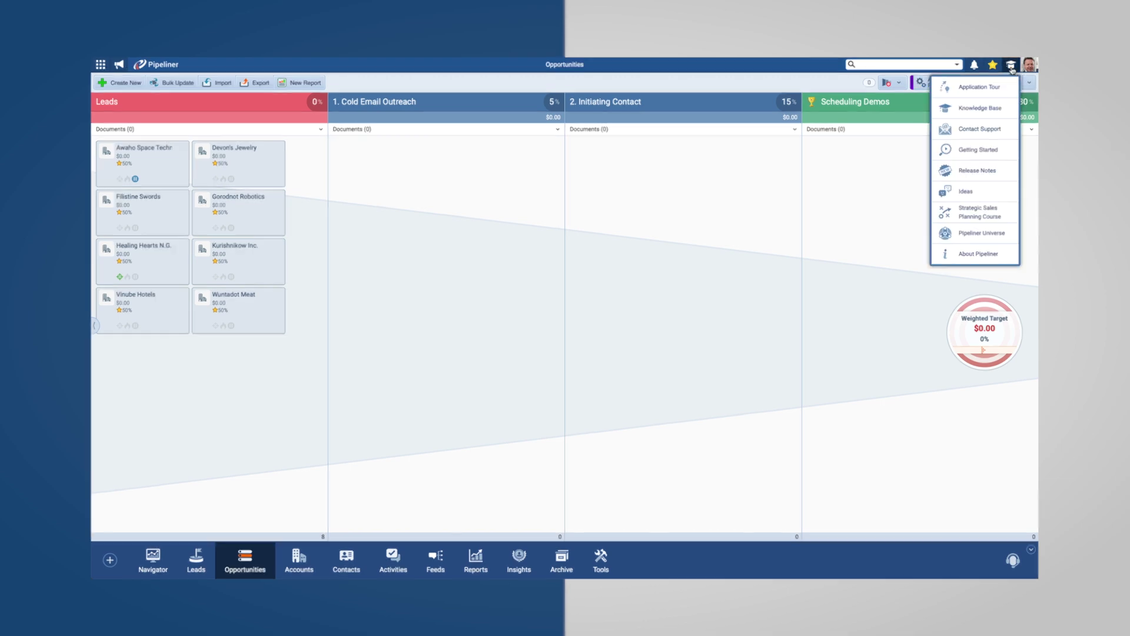